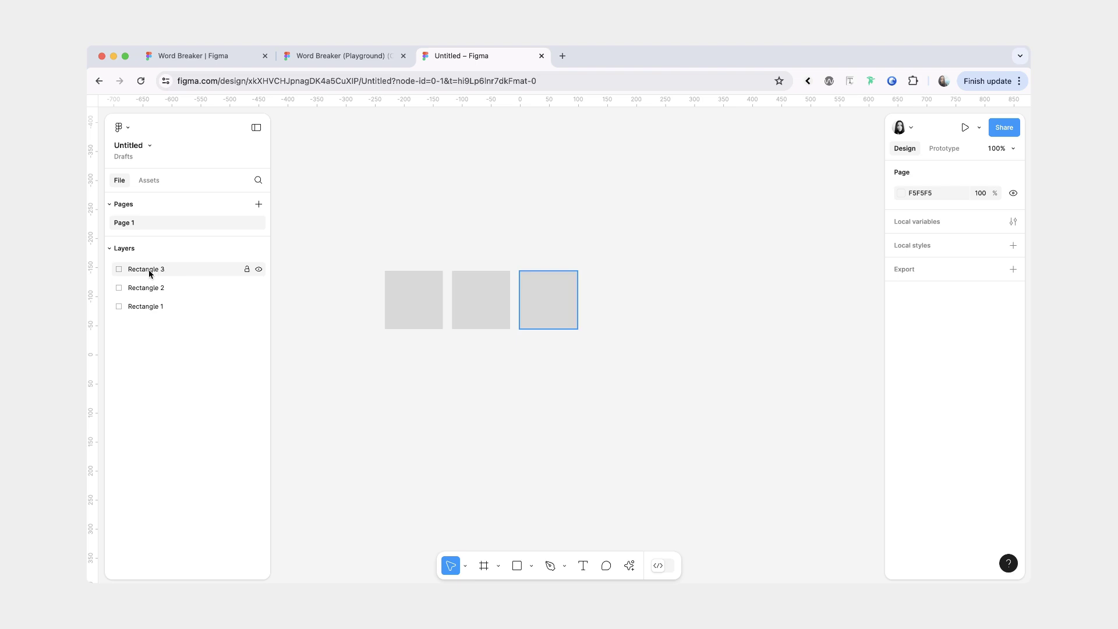
Step: Select the three grey rectangles on the canvas and bulk-rename their layers
left_click_drag(673, 243, 374, 378)
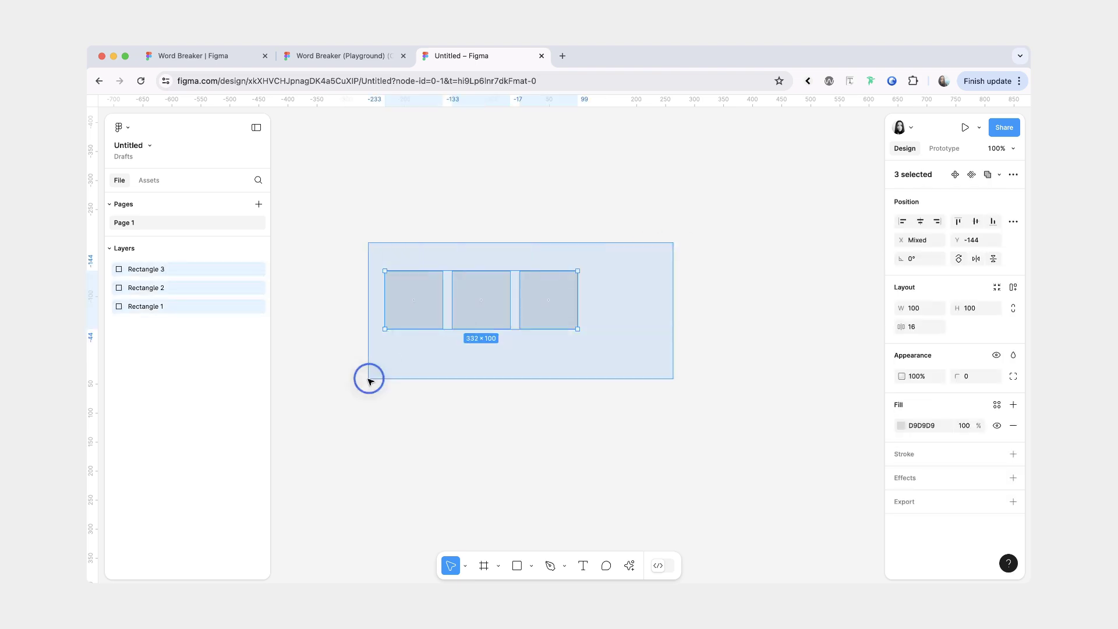
key("super+r")
key("shift+Tab")
left_click(676, 322)
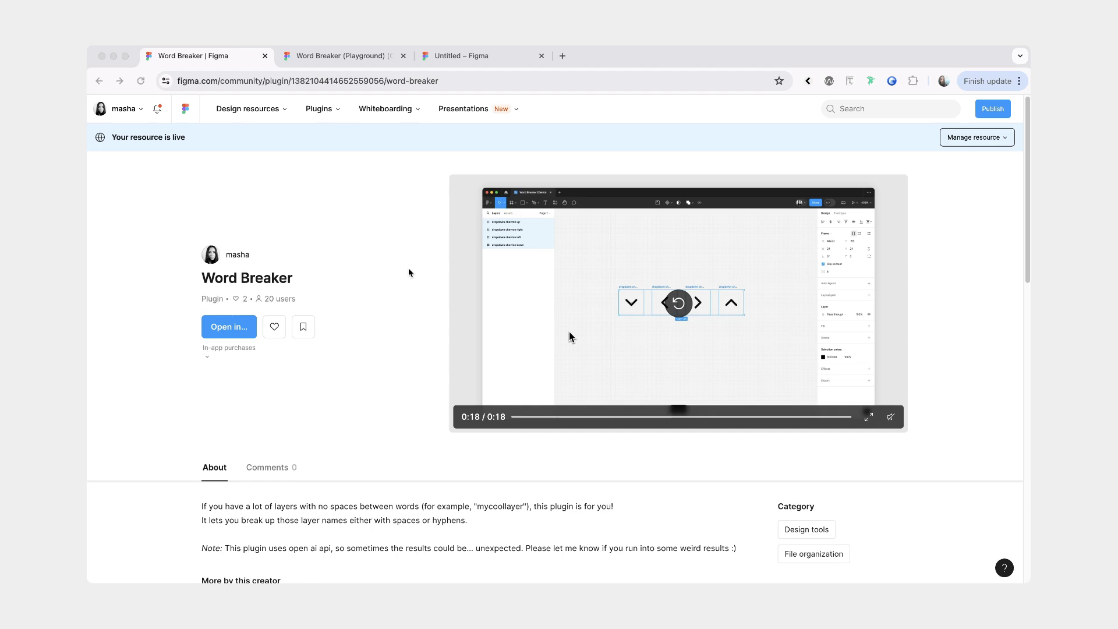
Step: Open the Word Breaker plugin in a playground file from its community page
left_click(232, 330)
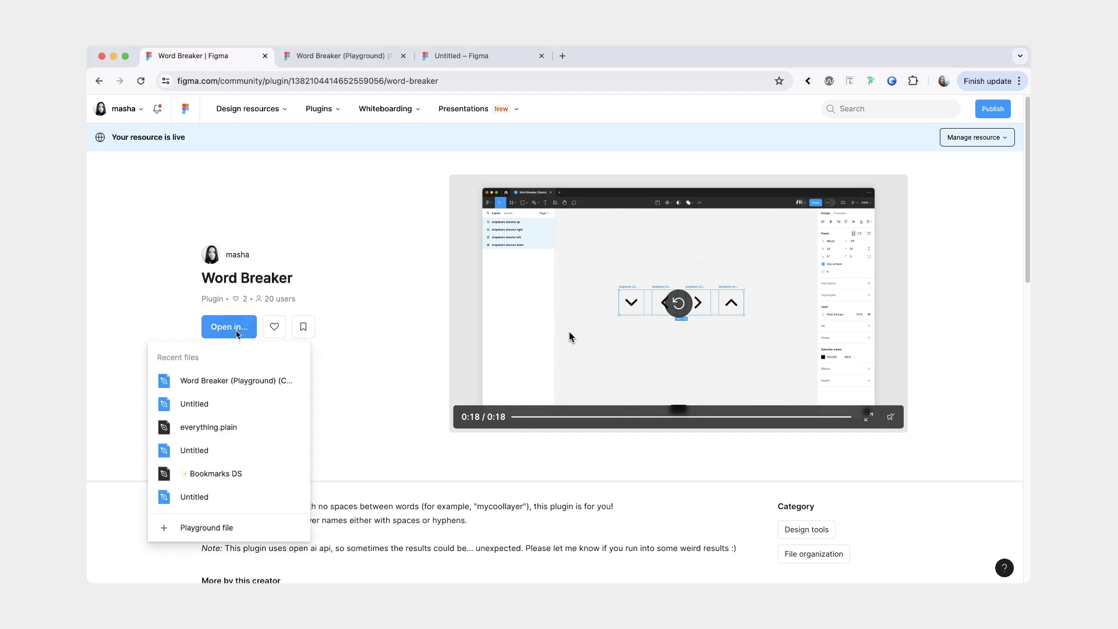
left_click(187, 530)
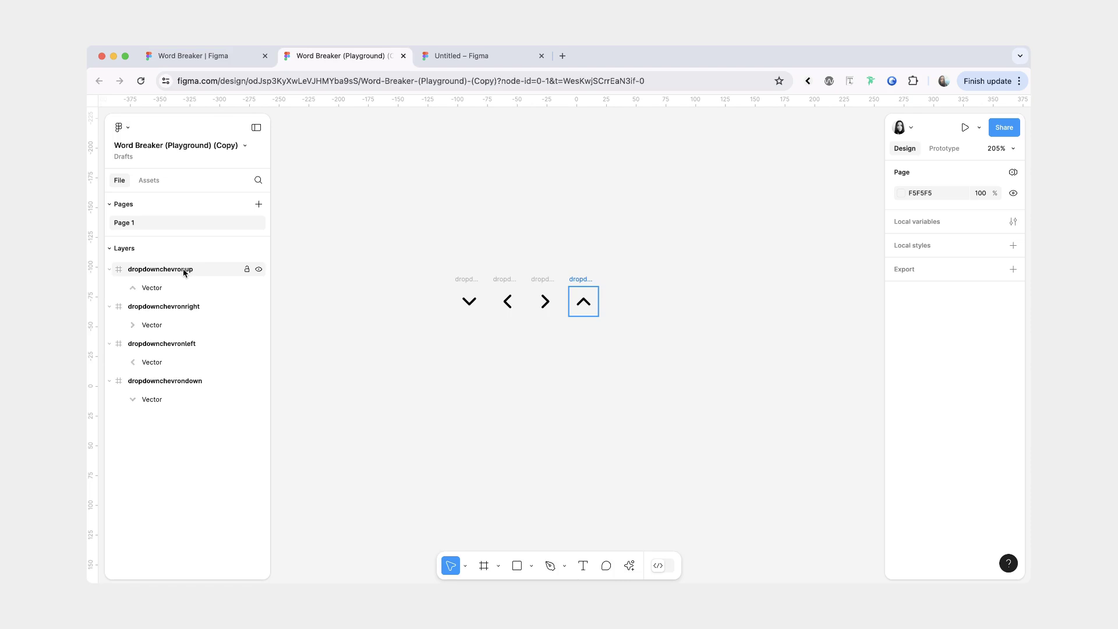
Step: Select the four chevron frames and rename them with the Word Breaker plugin, breaking up the words with spaces
left_click_drag(716, 269, 357, 340)
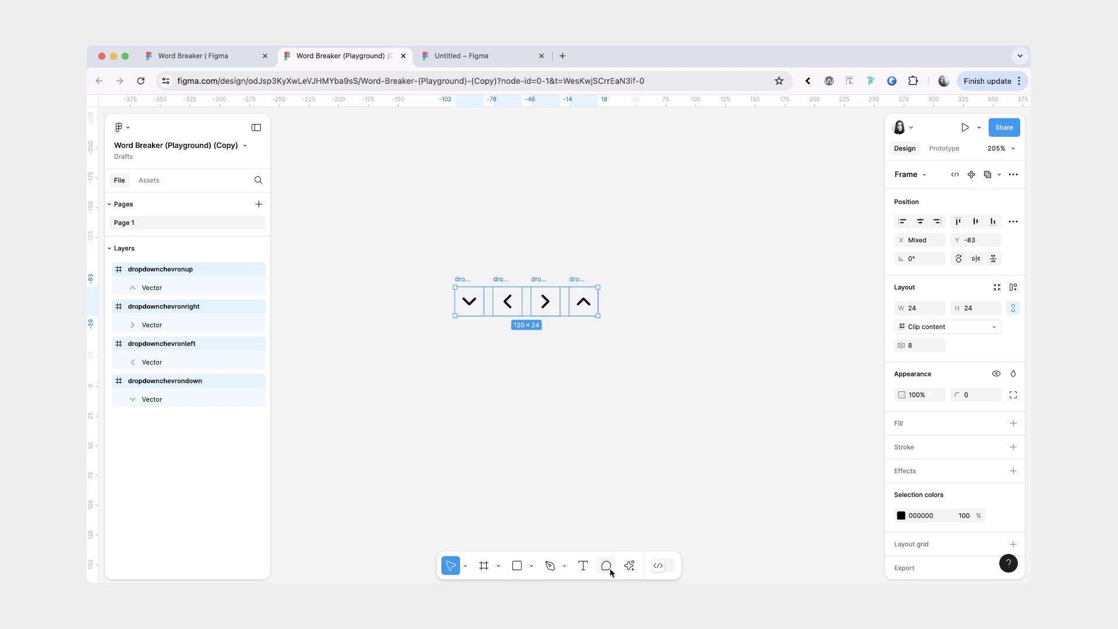
left_click(630, 566)
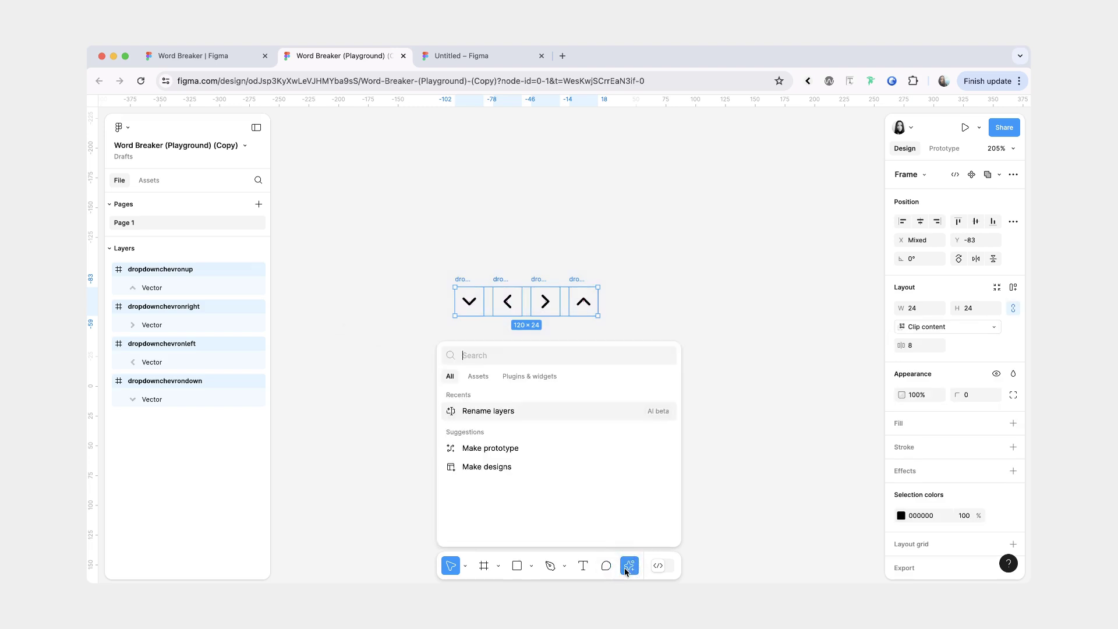
left_click(525, 376)
left_click(536, 399)
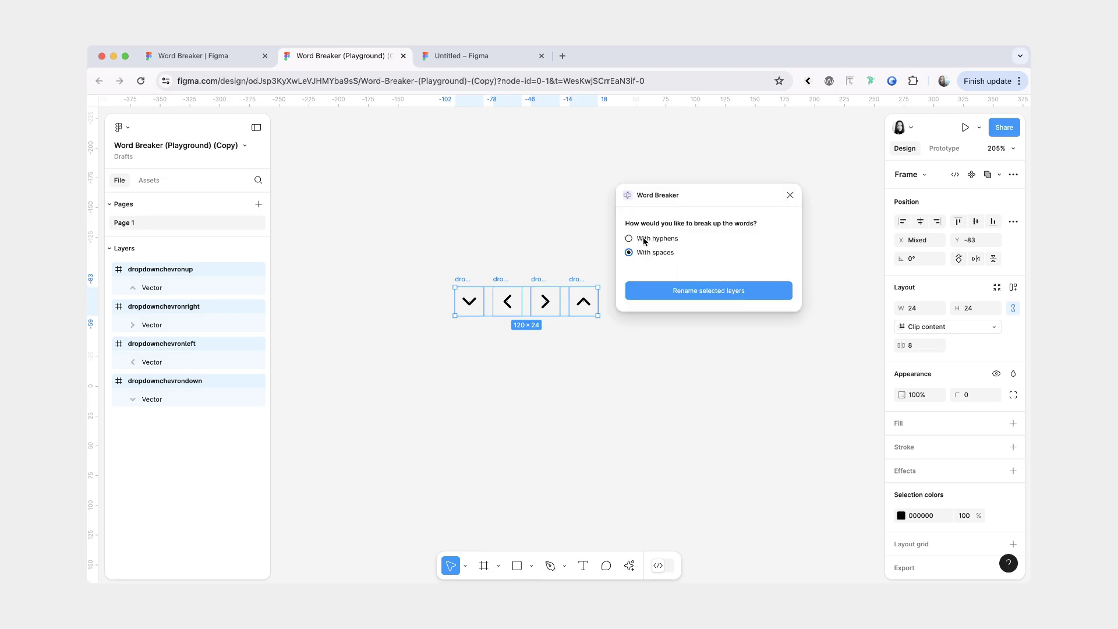
left_click(645, 253)
left_click(689, 293)
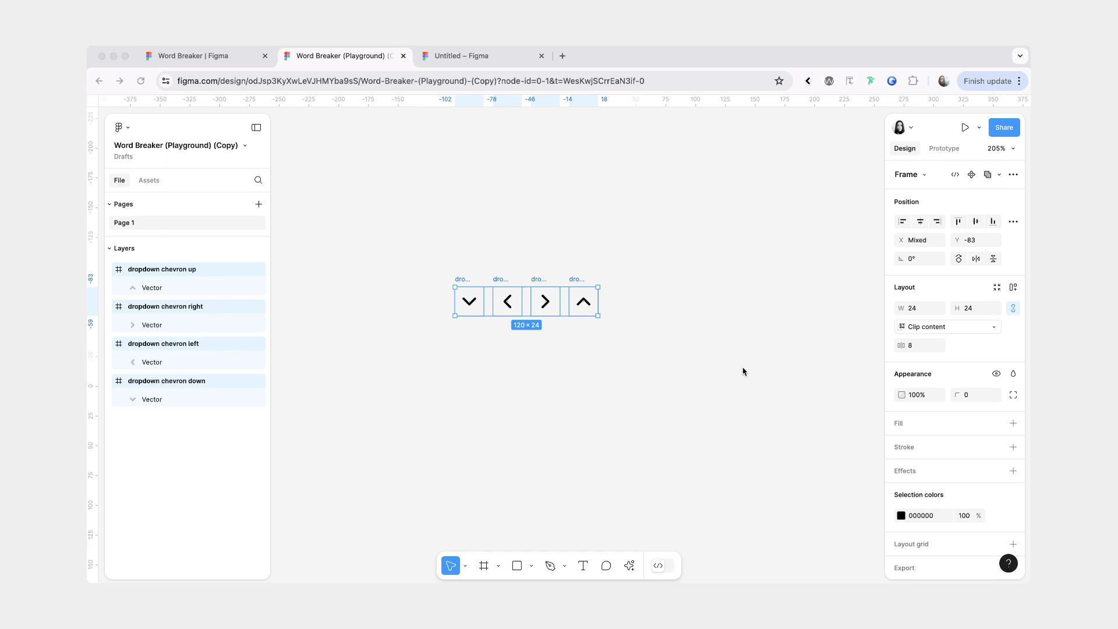
Step: Bulk-rename the four selected chevron frames, putting the prefix "mdy" before each current name
key("super+r")
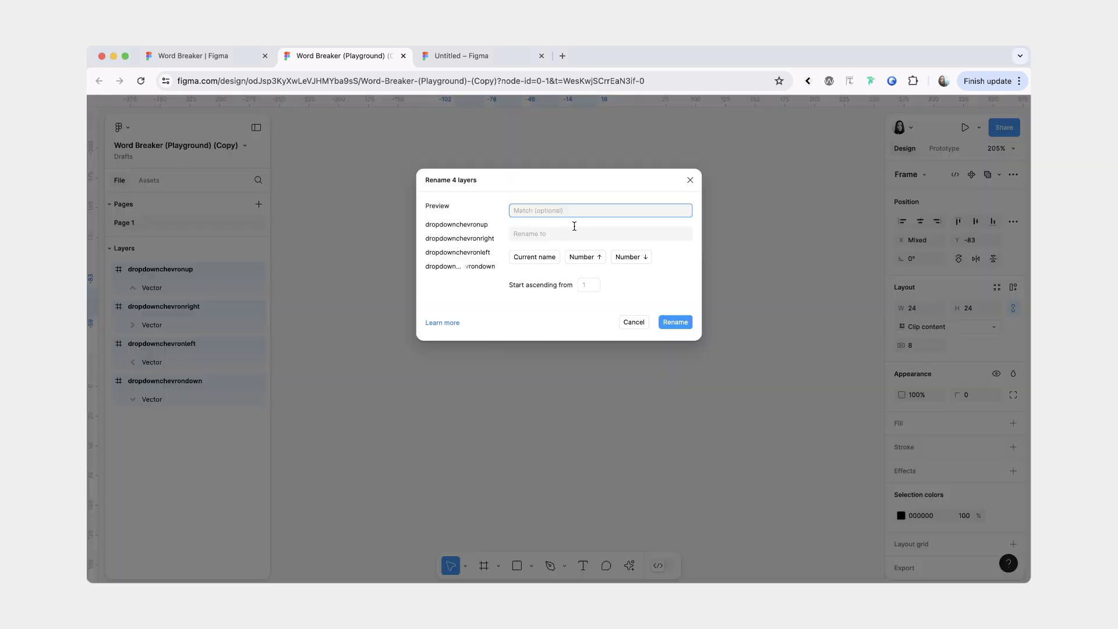
left_click(573, 234)
type("mdy")
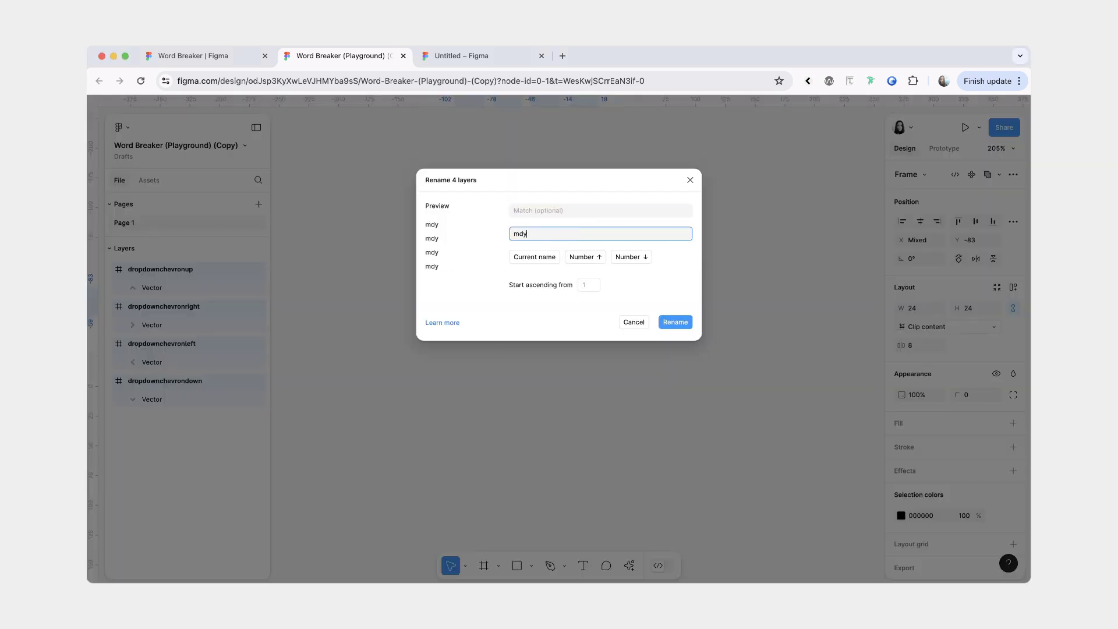
left_click(531, 257)
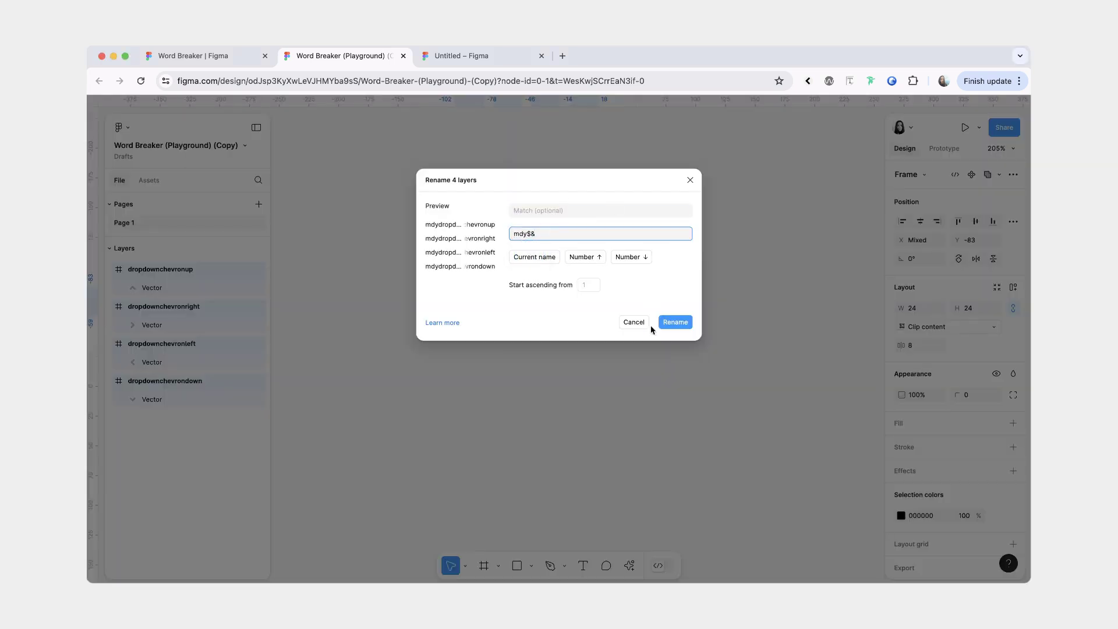
left_click(674, 322)
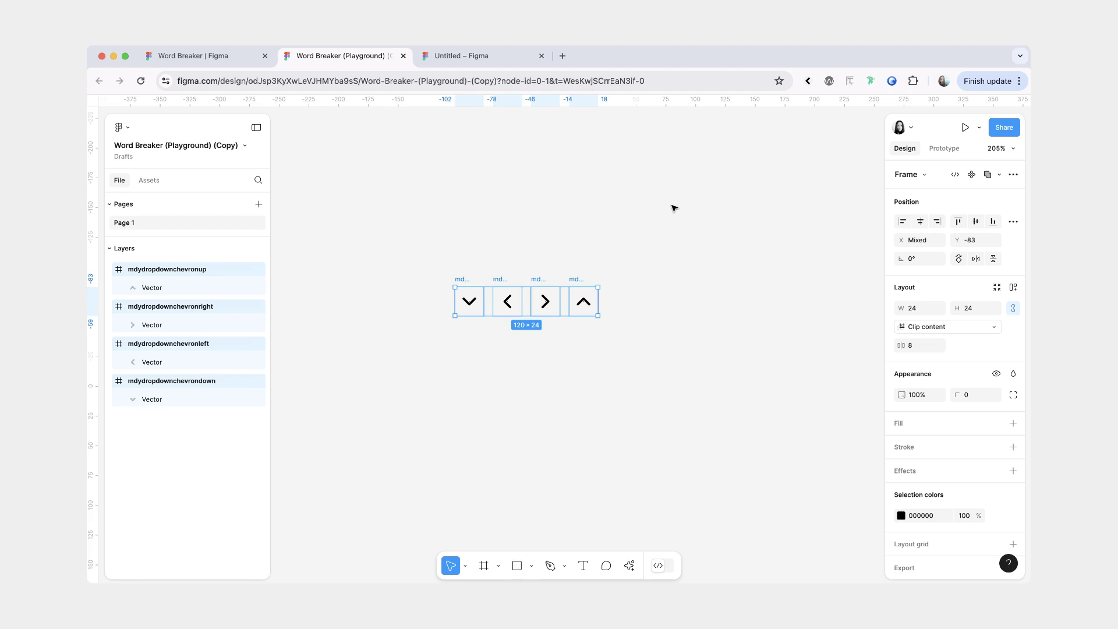
Step: Bulk-rename the four chevron frames by matching "mdy" and replacing it with "mdy" followed by a space
key("super+r")
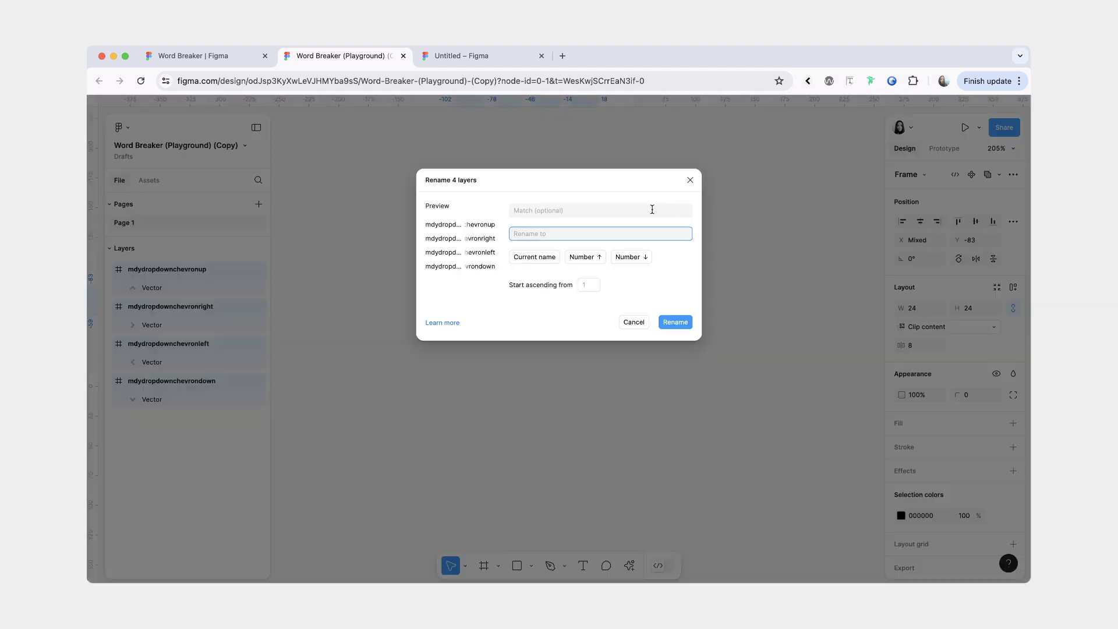
left_click(652, 209)
type("mdy")
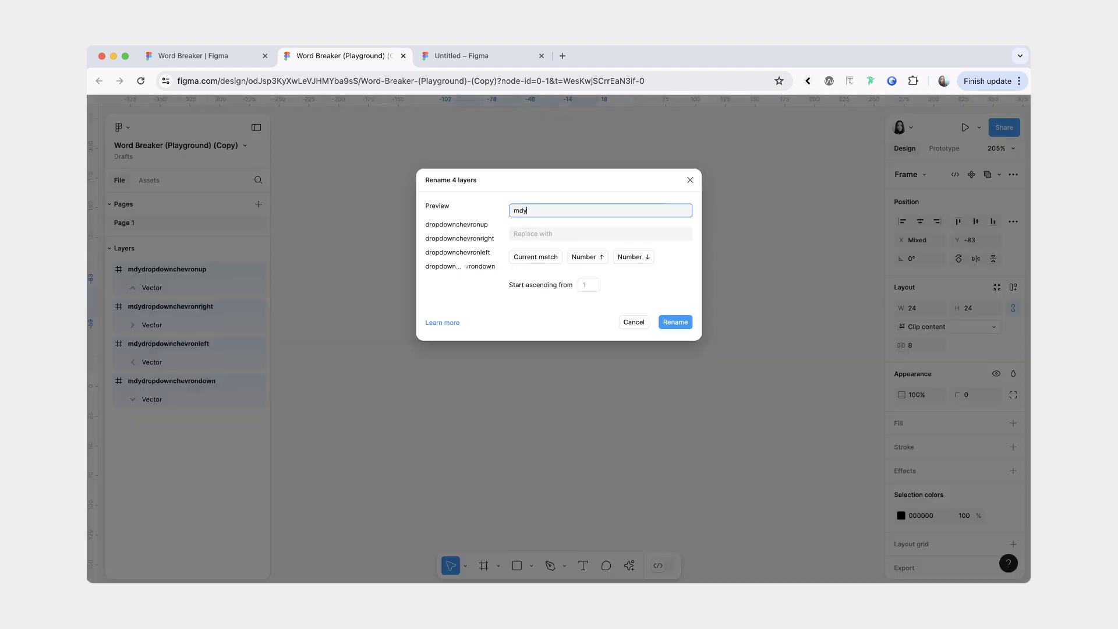
left_click(599, 233)
type("mdy")
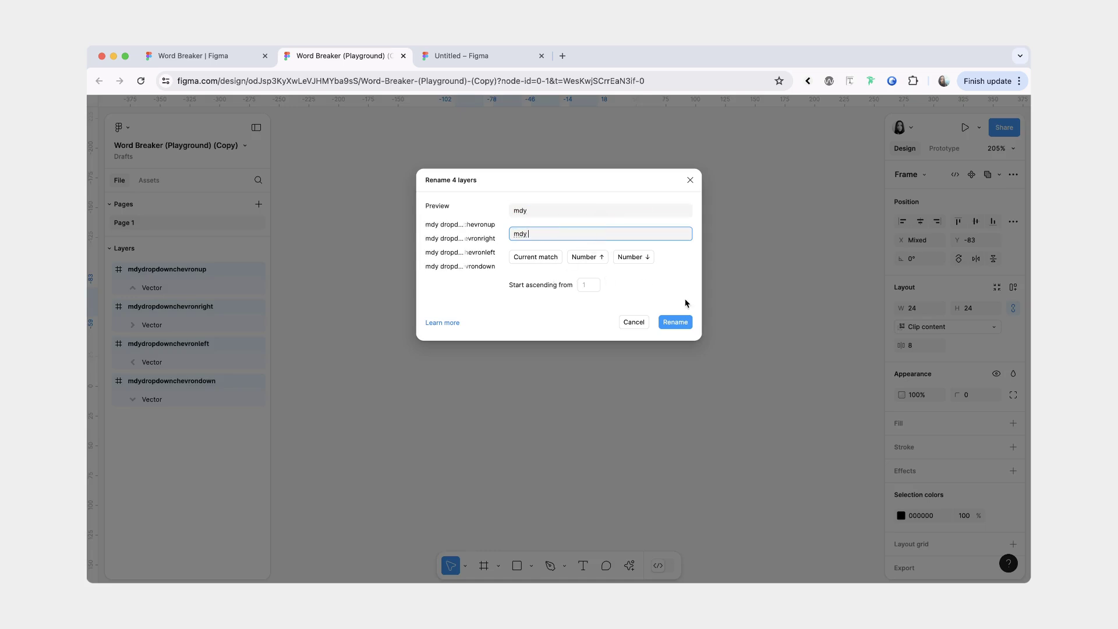
left_click(677, 323)
Step: Run Word Breaker again on the prefixed chevron frames, choosing spaces to separate the words
key("super+alt+p")
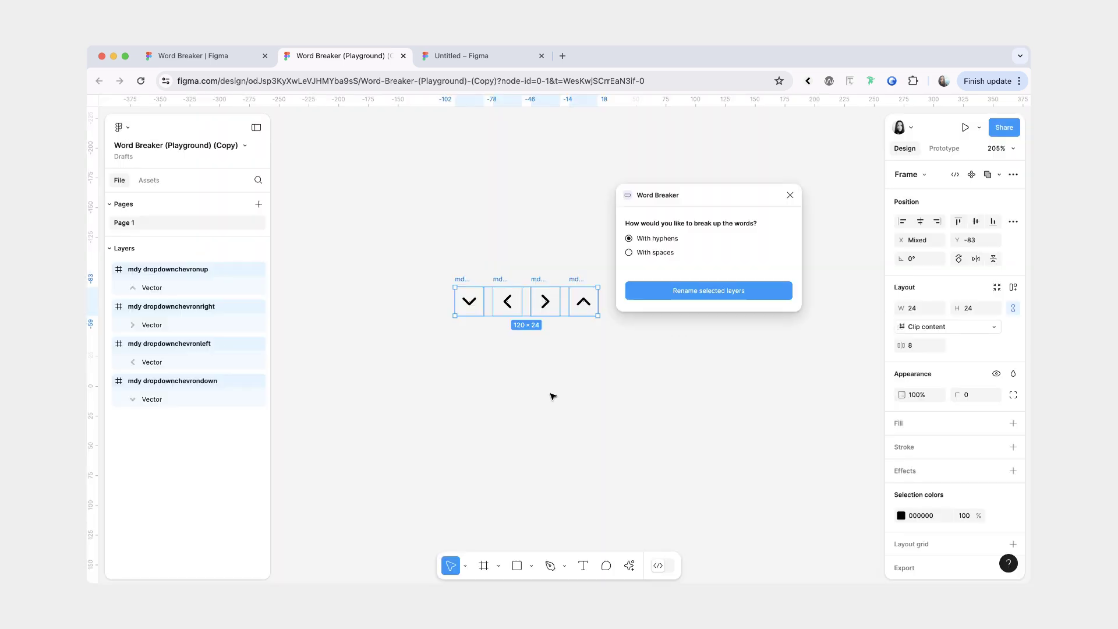
left_click(655, 252)
left_click(675, 290)
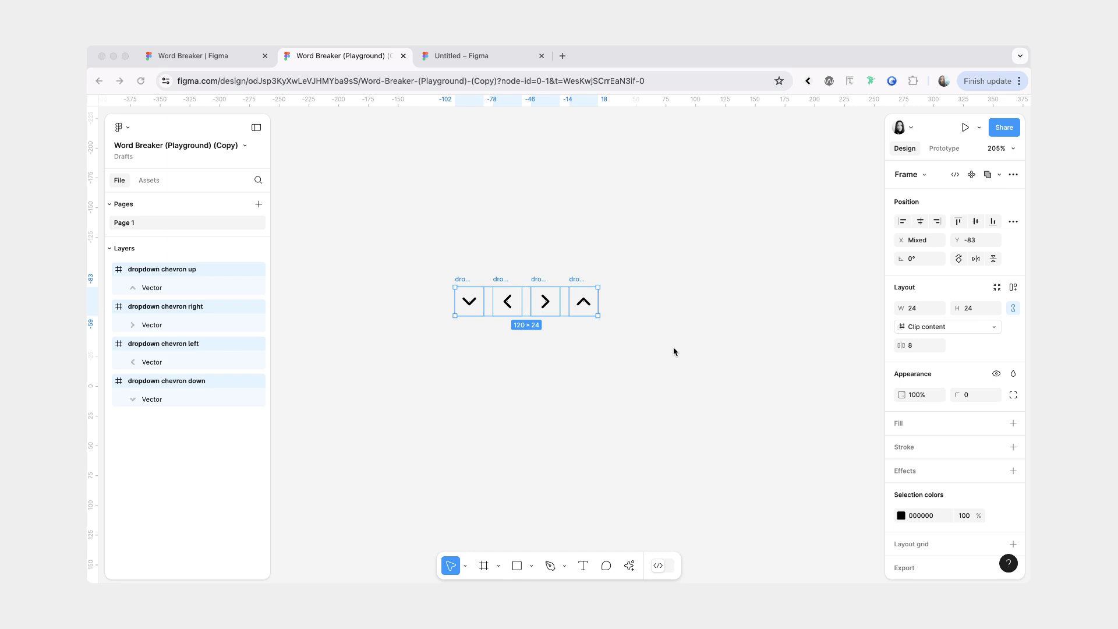
Step: Run the AI Rename layers action on the four selected chevron frames and clear the selection
left_click(629, 565)
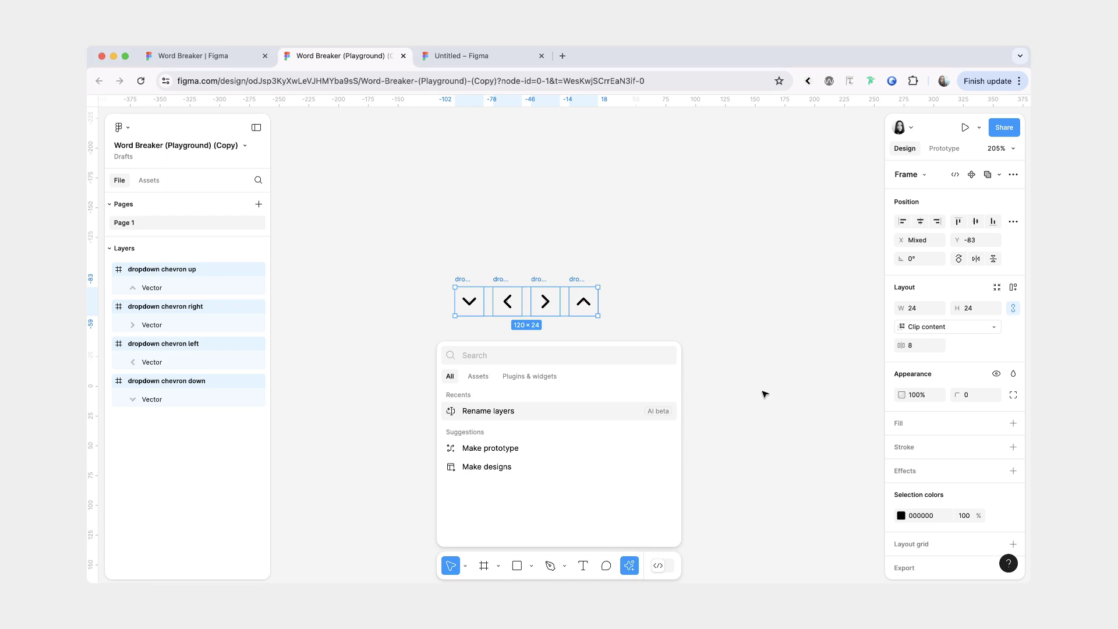
left_click(498, 411)
left_click(133, 269)
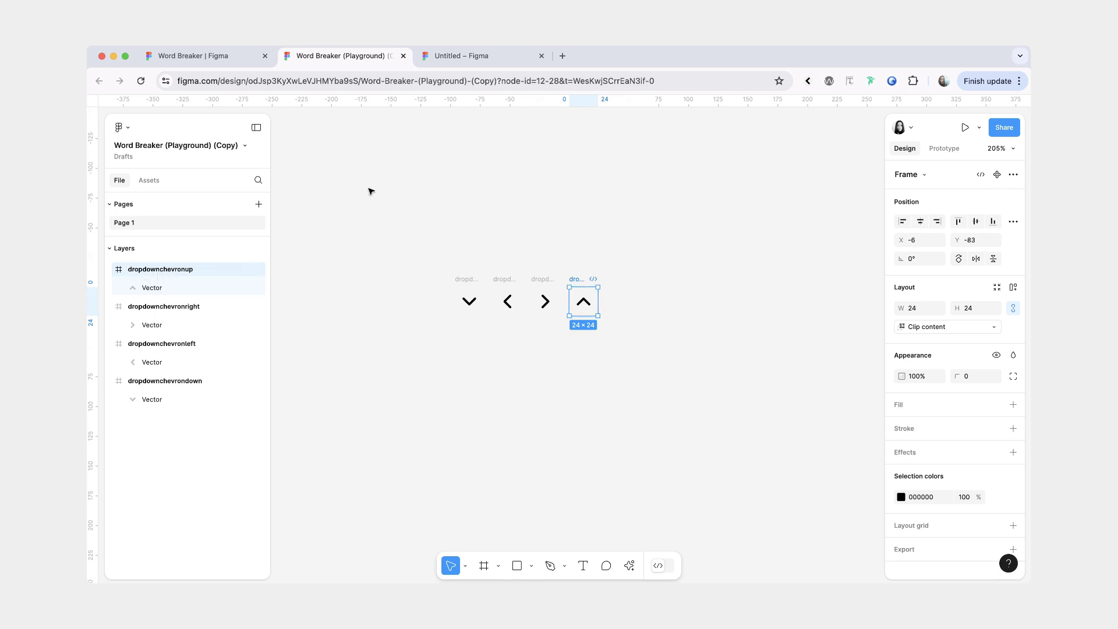
left_click(698, 243)
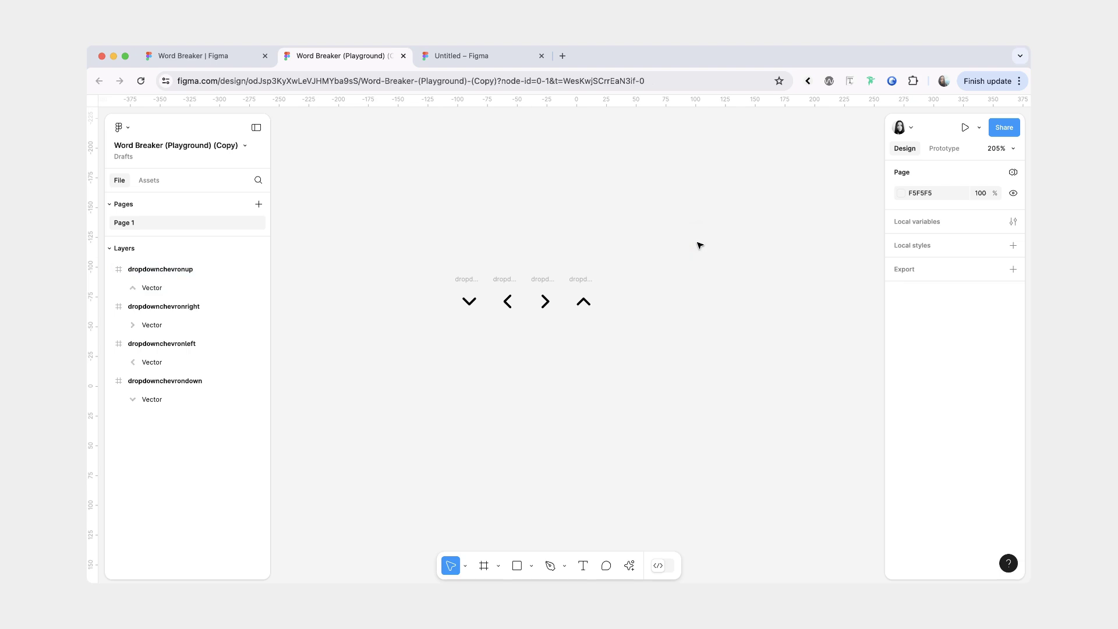
Step: Return to the Word Breaker community page and check the price of its in-app purchases
key("ctrl+shift+Tab")
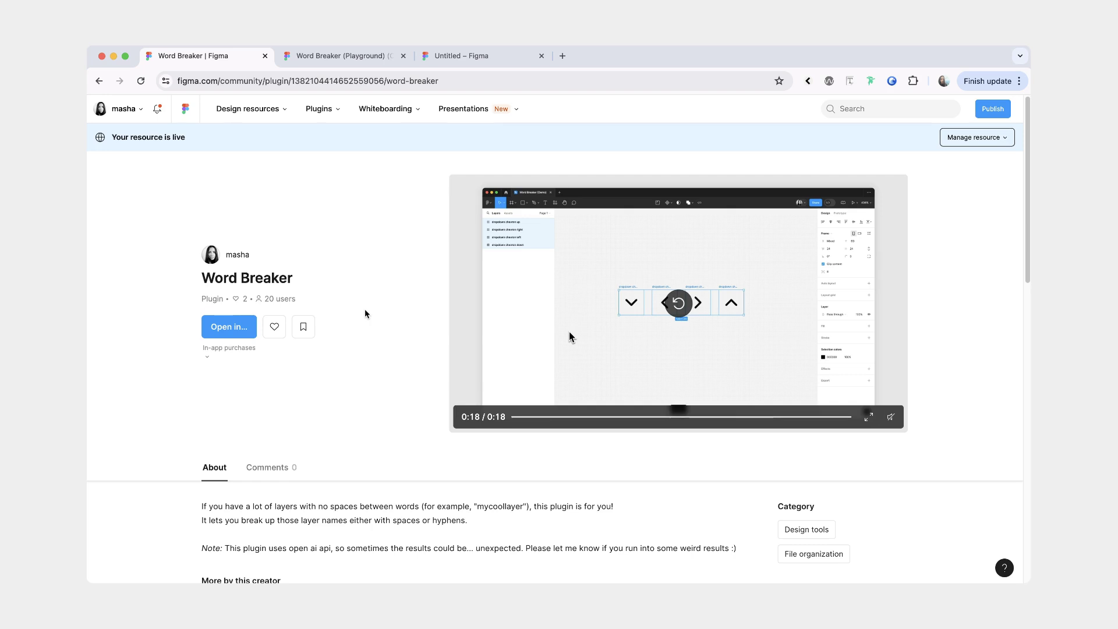
mouse_move(240, 350)
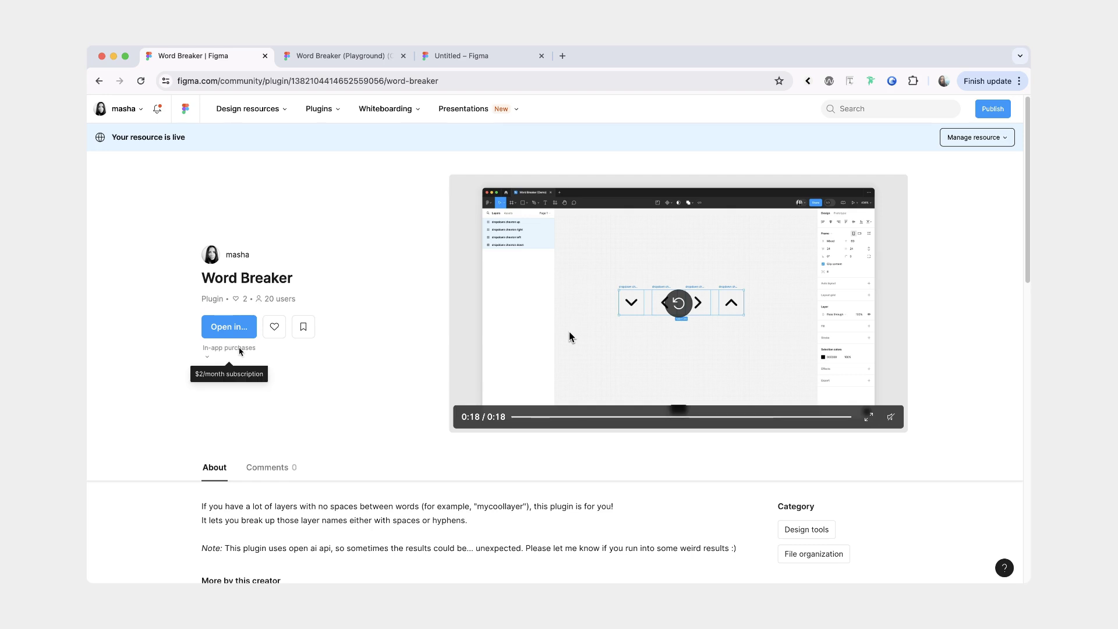